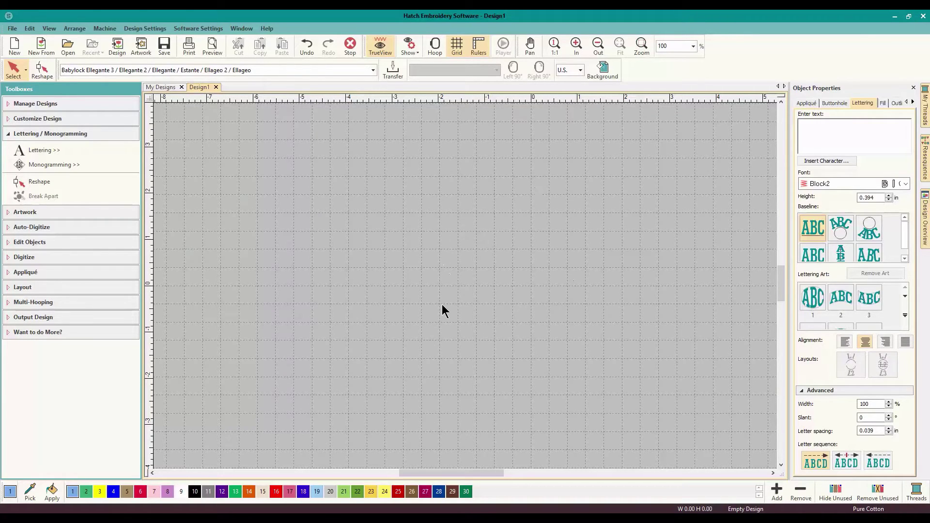
- Create a new lettering object reading 'OML Embroidery' in the default Block2 font
click(813, 129)
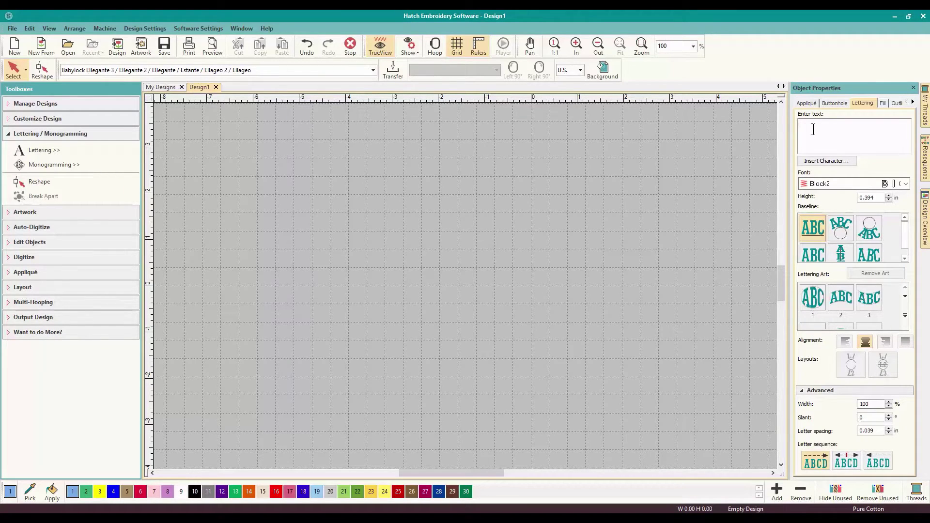
text(OML Embroidery)
key(Return)
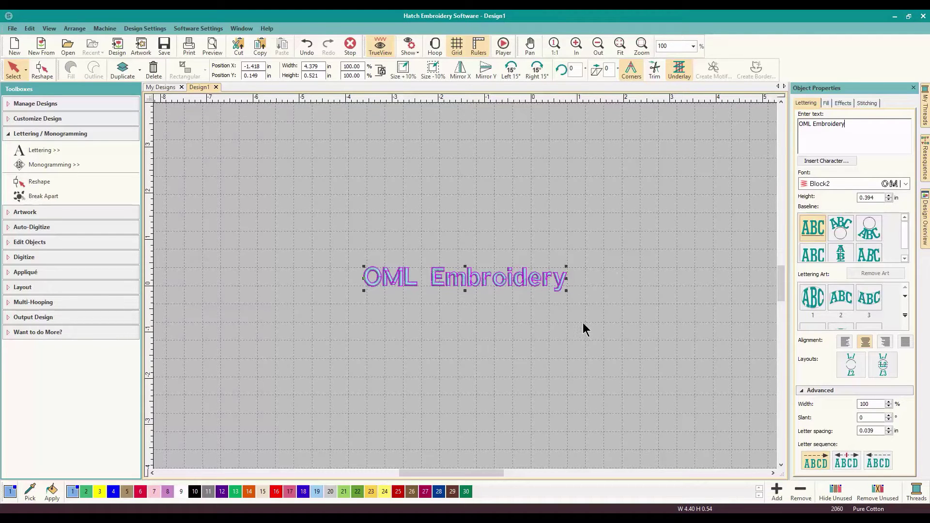
click(830, 161)
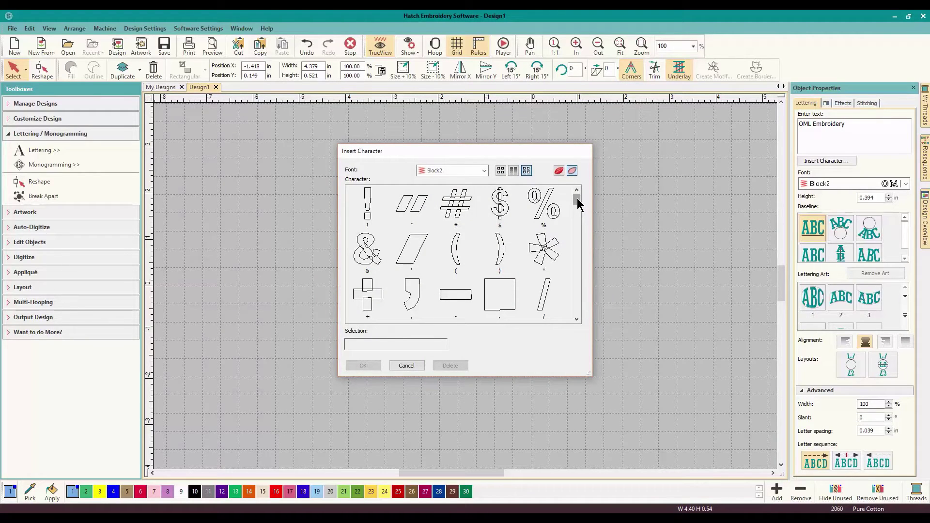
drag(580, 205, 576, 249)
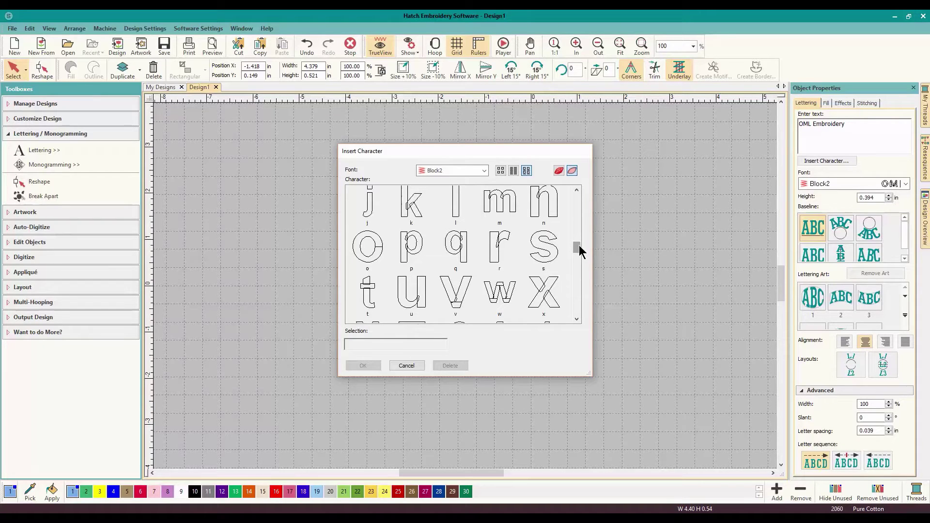
drag(577, 246, 575, 258)
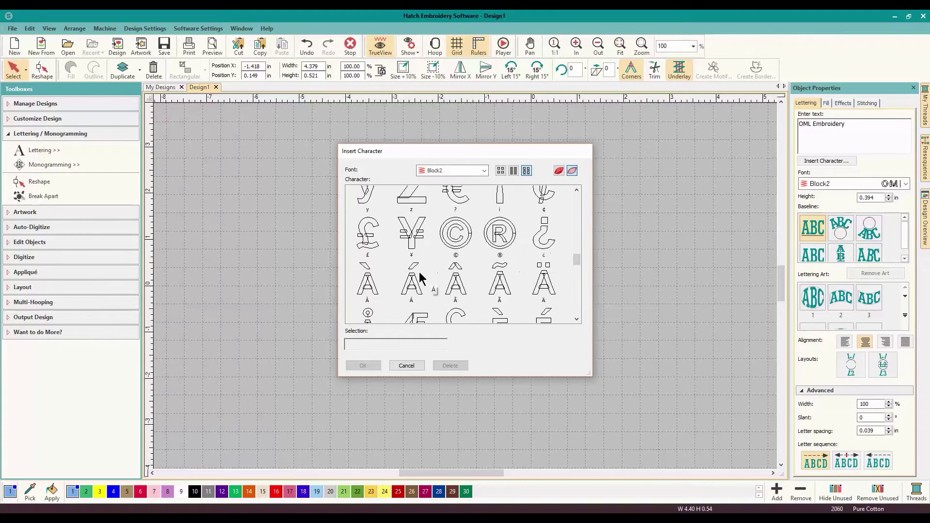
drag(578, 257, 577, 311)
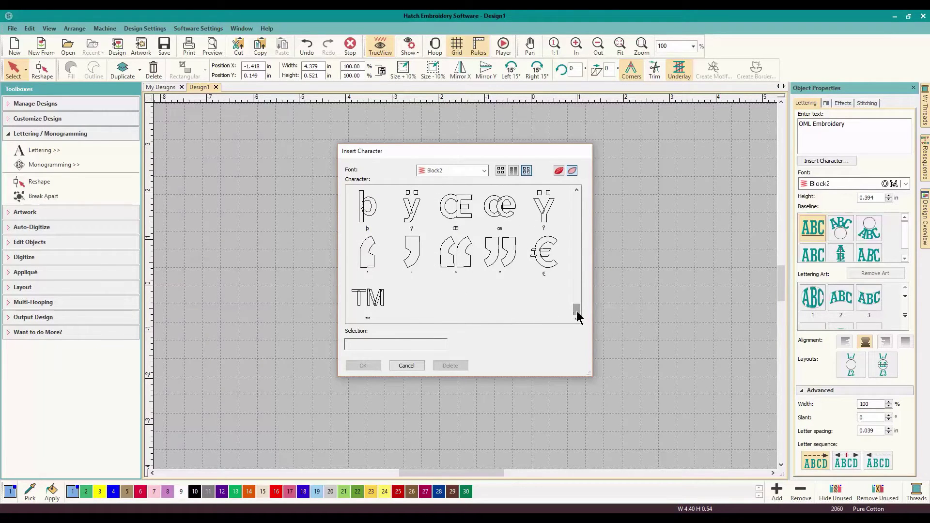
click(407, 365)
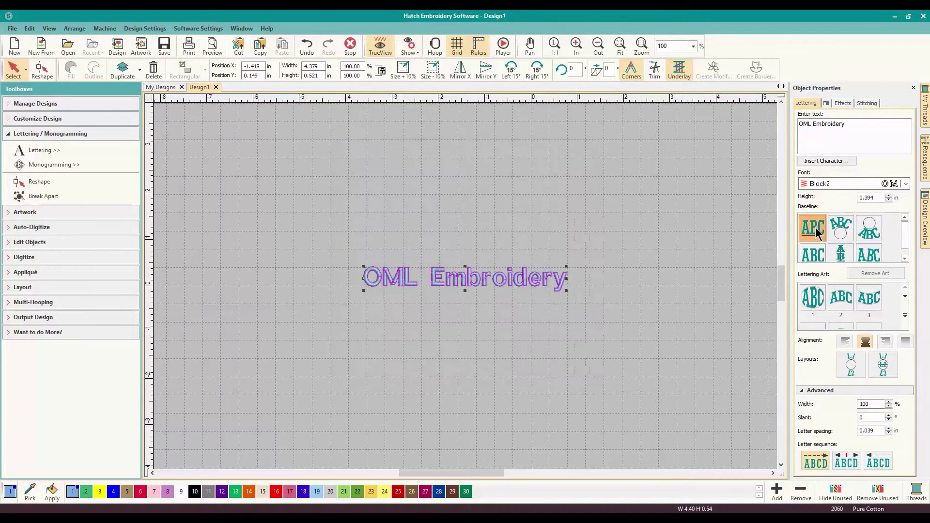
- Open the Object Properties font drop-down and scroll down through the available fonts
click(906, 185)
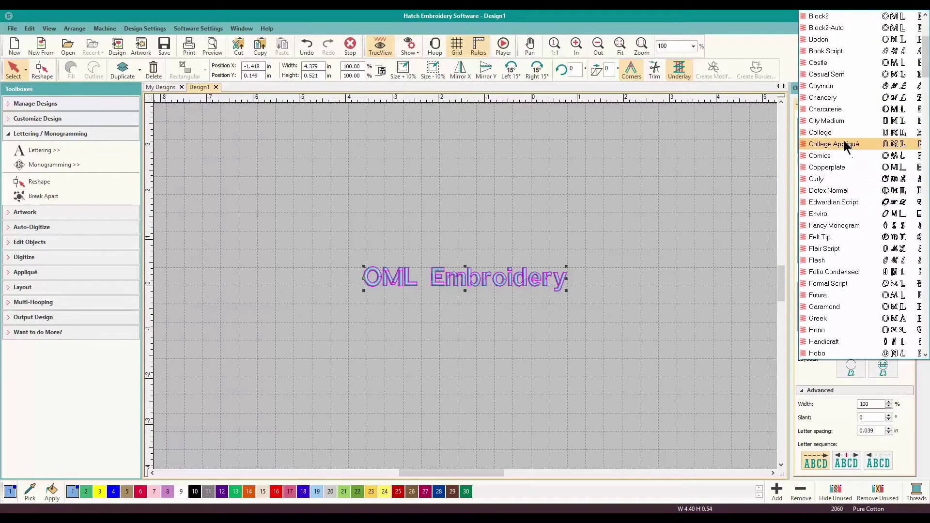
scroll(849, 238, down, 3)
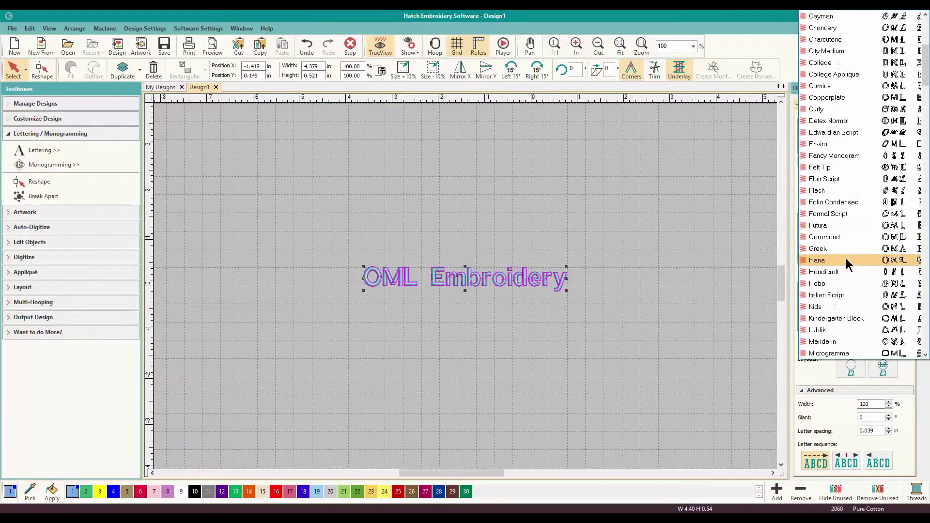
scroll(842, 274, down, 8)
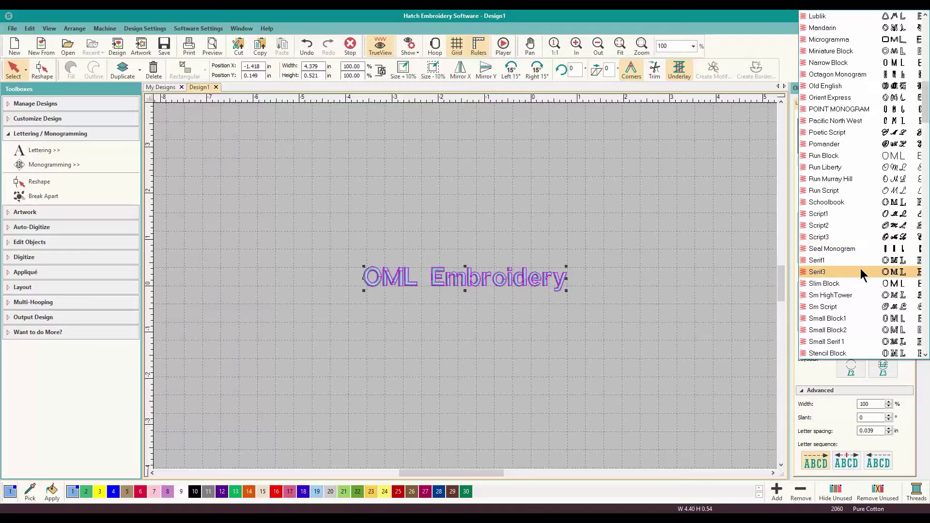
scroll(856, 271, down, 12)
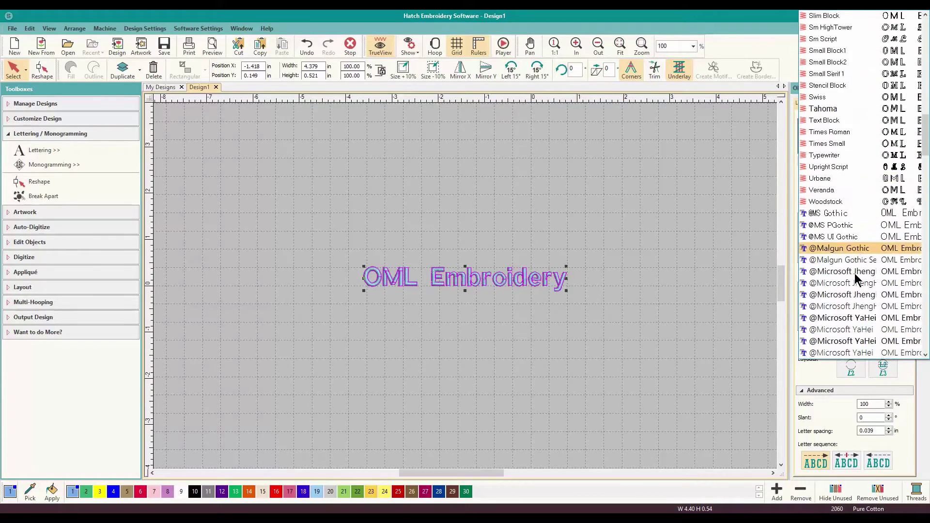
scroll(830, 265, down, 2)
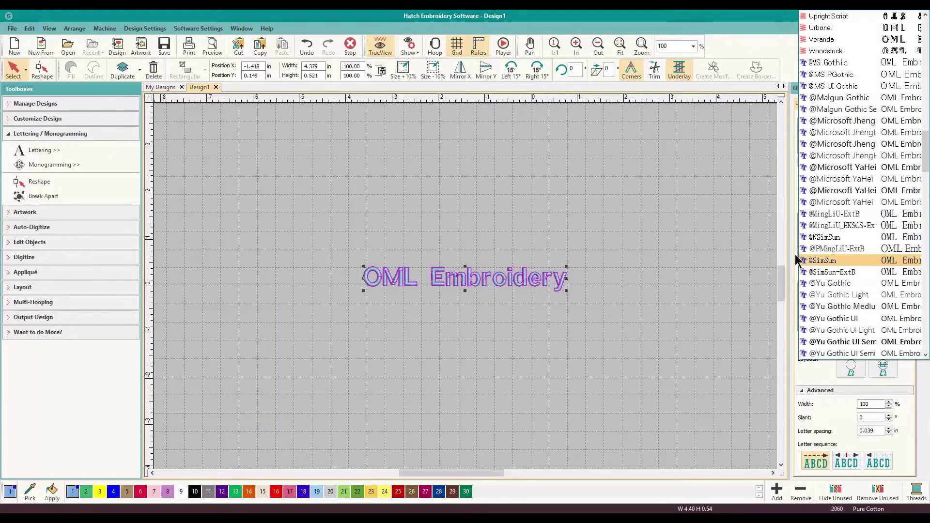
scroll(833, 274, down, 4)
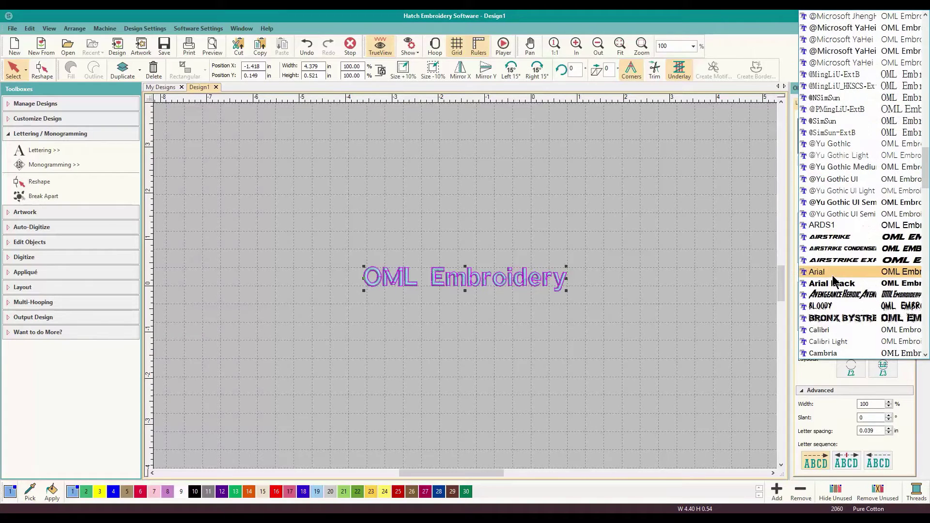
scroll(833, 275, down, 3)
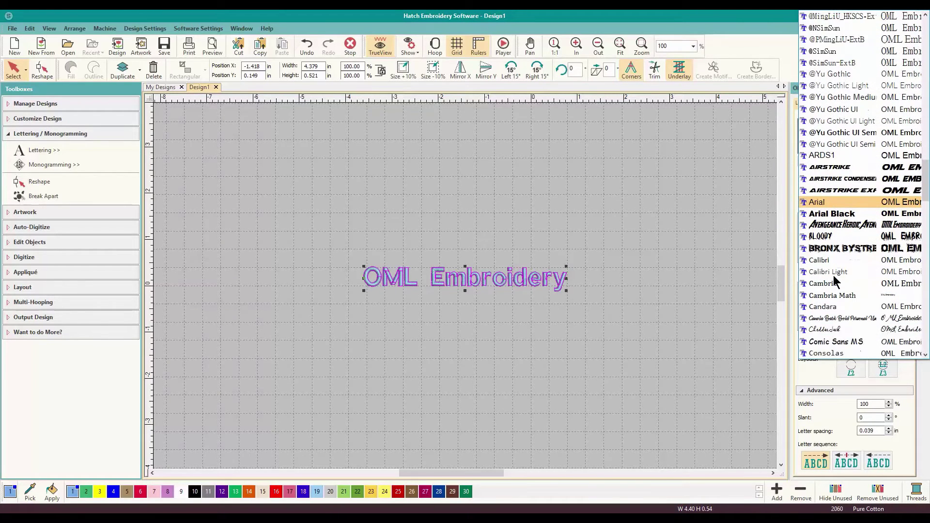
scroll(834, 275, down, 6)
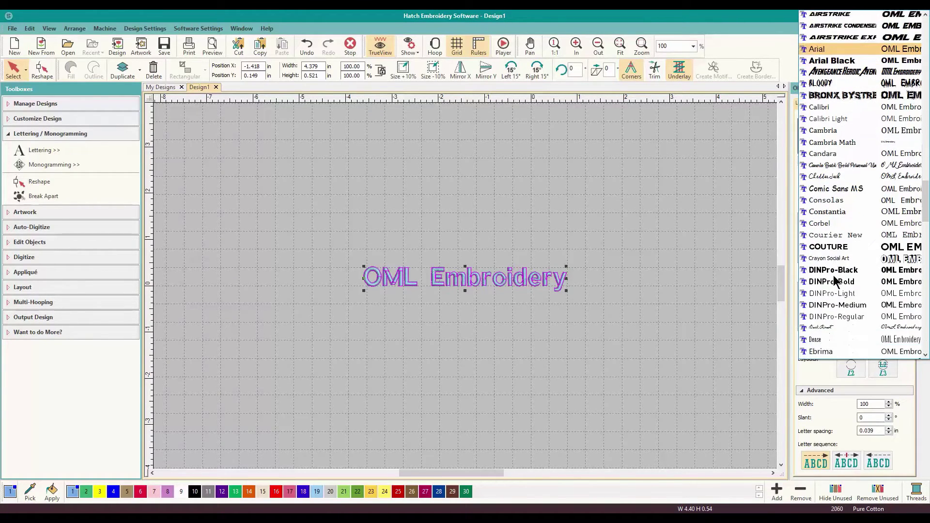
scroll(834, 275, down, 3)
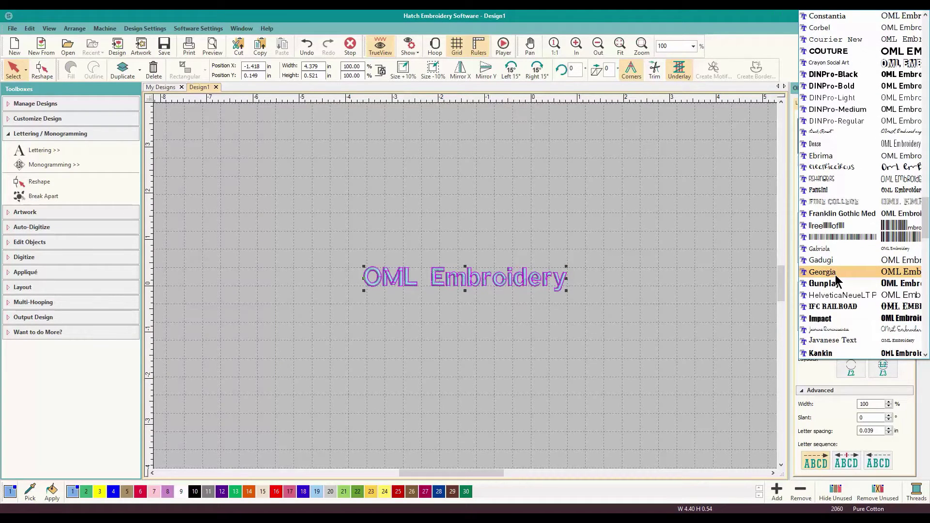
scroll(835, 275, down, 2)
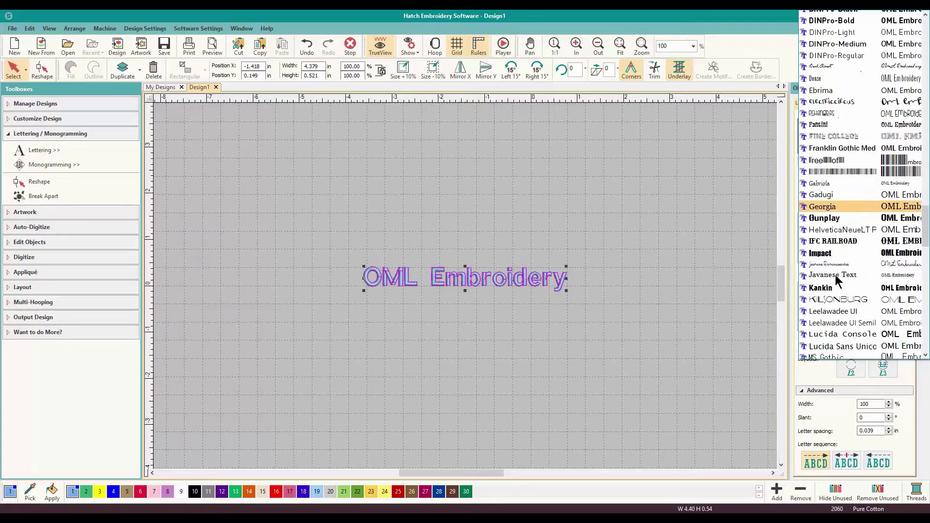
scroll(837, 281, down, 2)
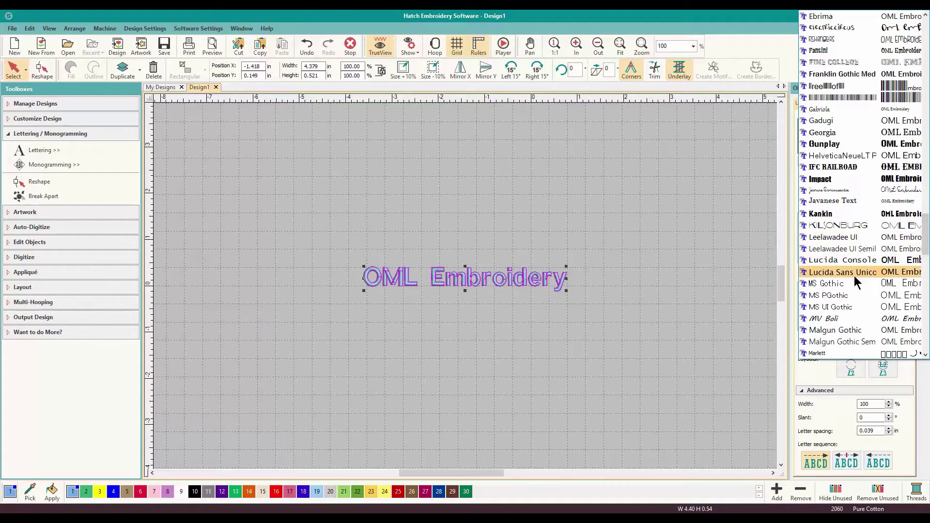
- Scroll up and down the font list to locate the Stonehenge font
scroll(856, 281, up, 3)
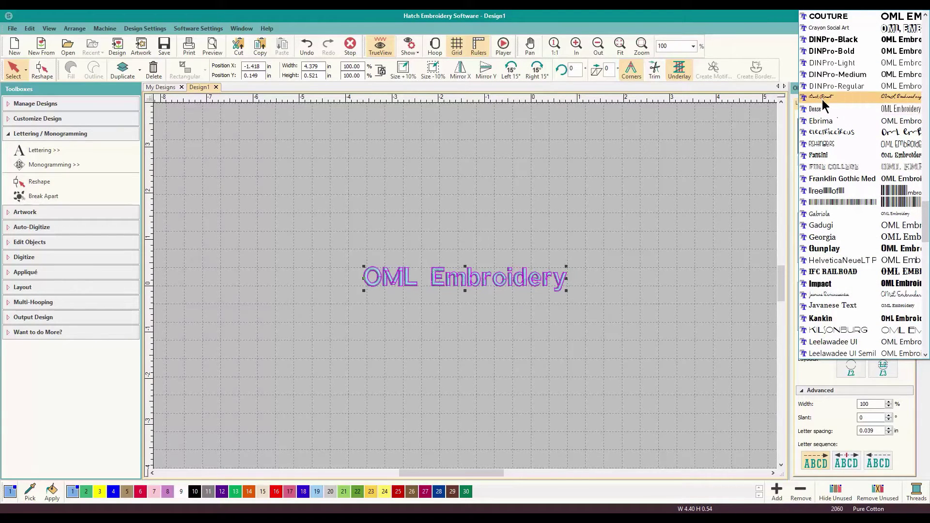
scroll(828, 111, up, 1)
scroll(831, 116, up, 4)
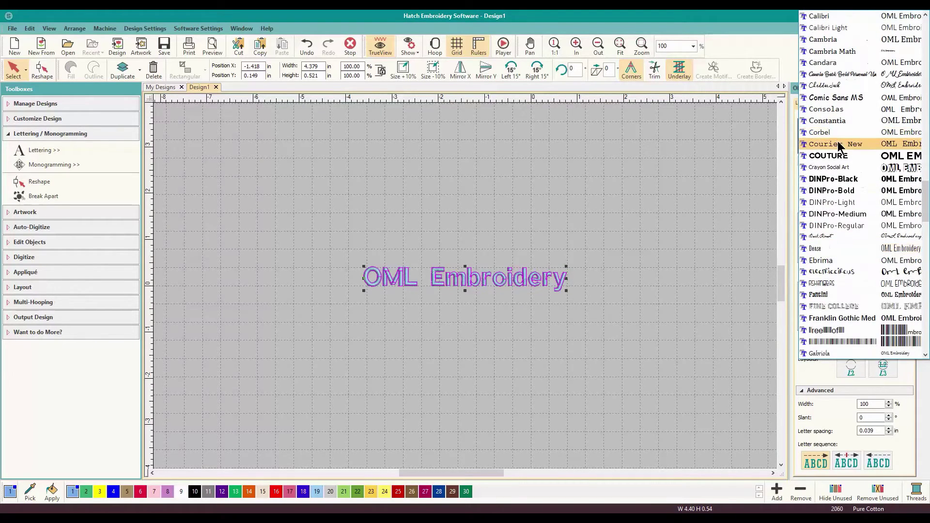
scroll(838, 141, up, 3)
scroll(845, 165, up, 3)
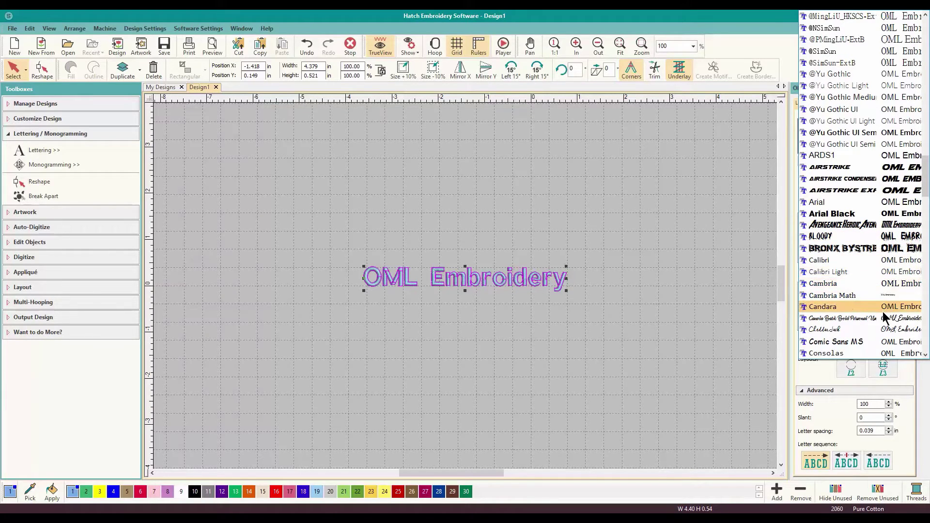
scroll(883, 316, down, 7)
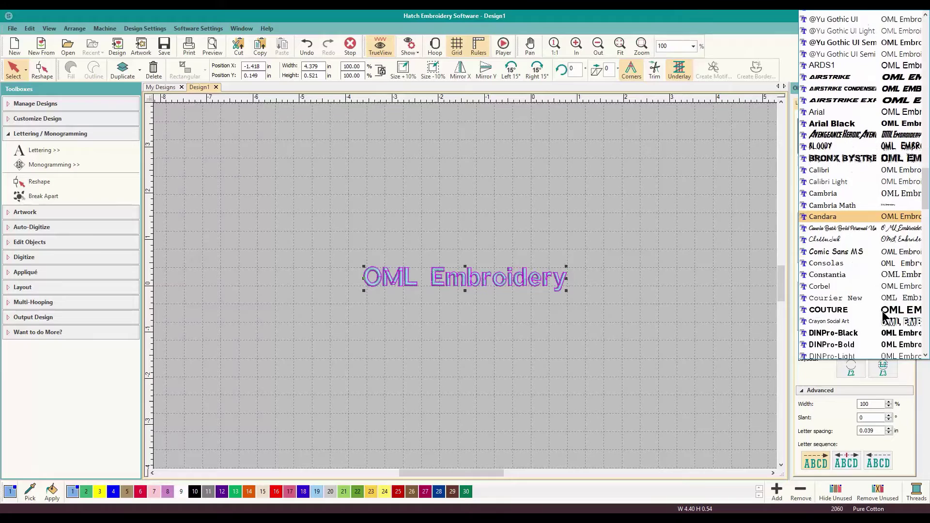
scroll(883, 316, down, 8)
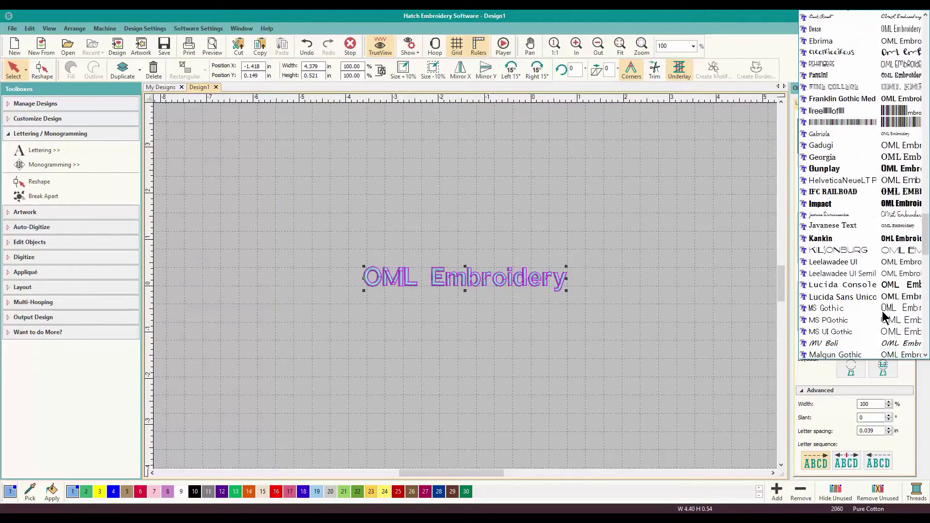
scroll(883, 316, down, 9)
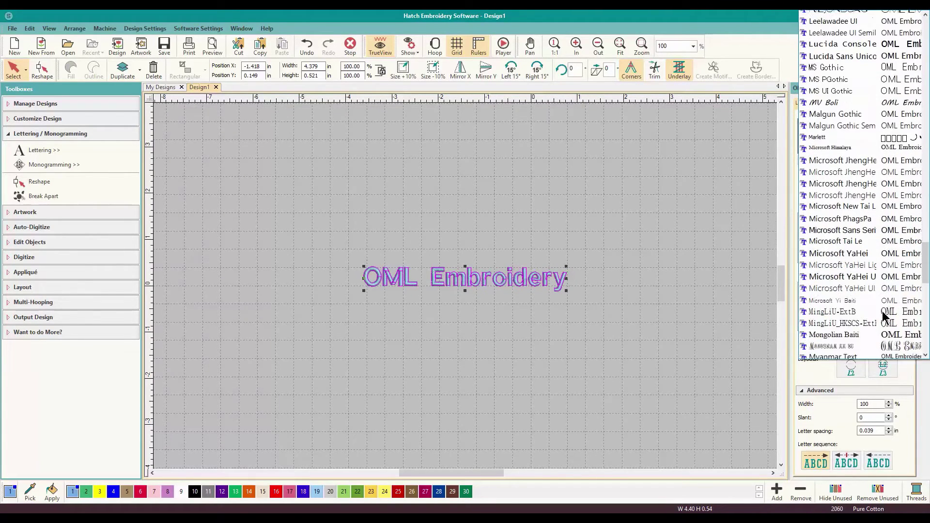
scroll(883, 316, down, 5)
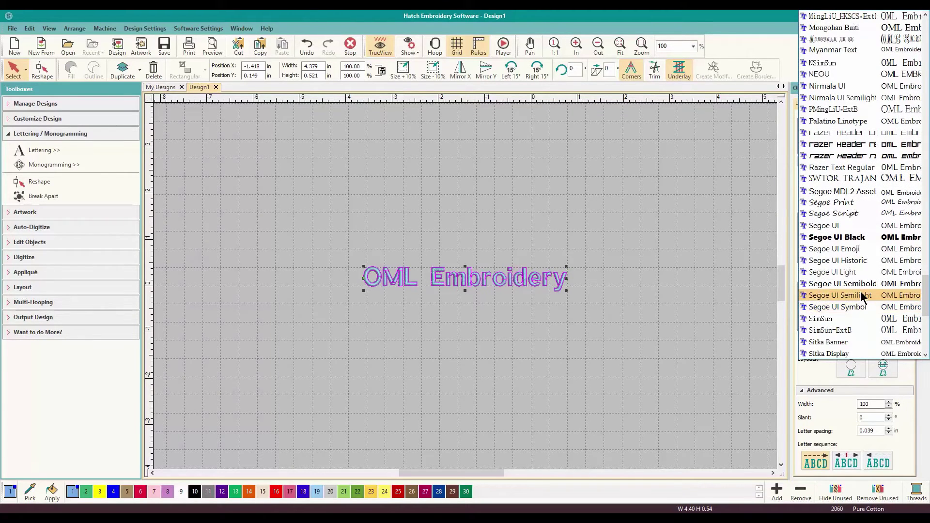
scroll(861, 292, up, 2)
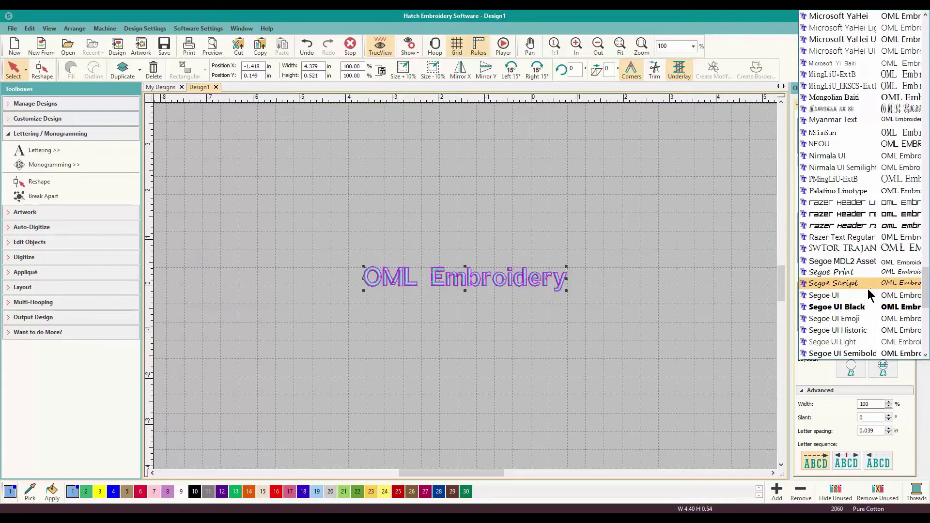
scroll(868, 289, down, 1)
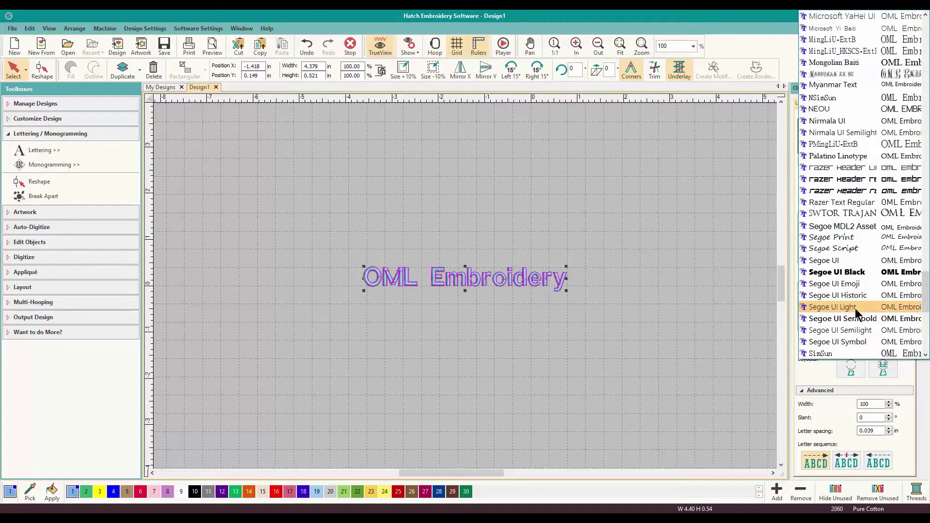
scroll(855, 309, down, 3)
scroll(856, 307, down, 1)
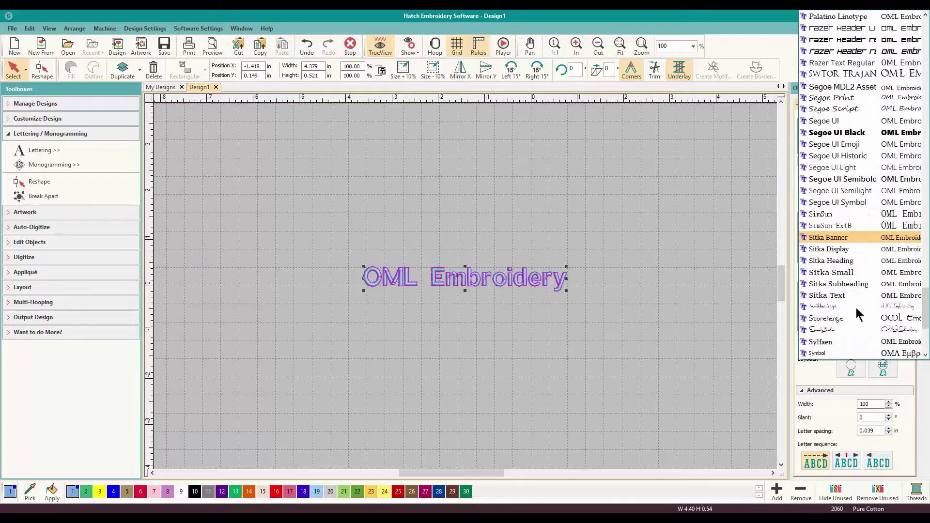
- Apply Stonehenge, scale the lettering to about 193%, move it up-left, then deselect and zoom
click(842, 316)
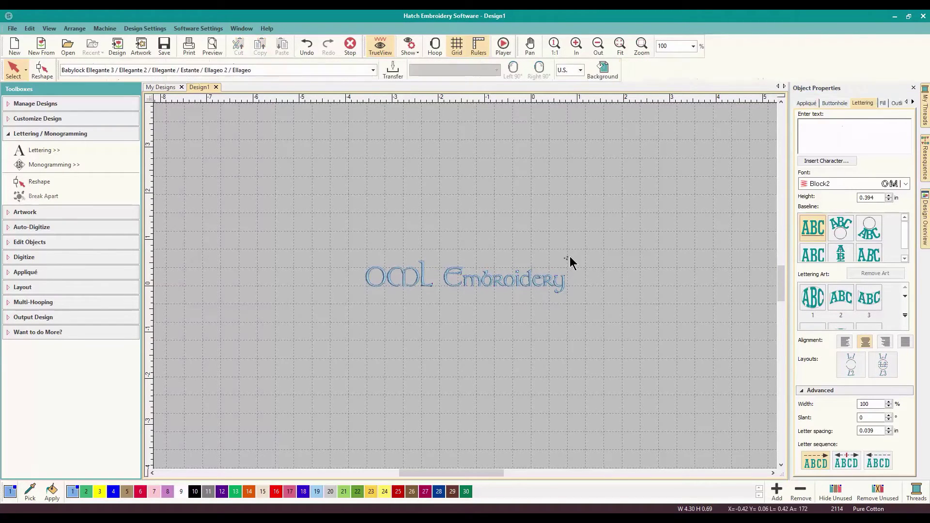
drag(565, 293, 751, 416)
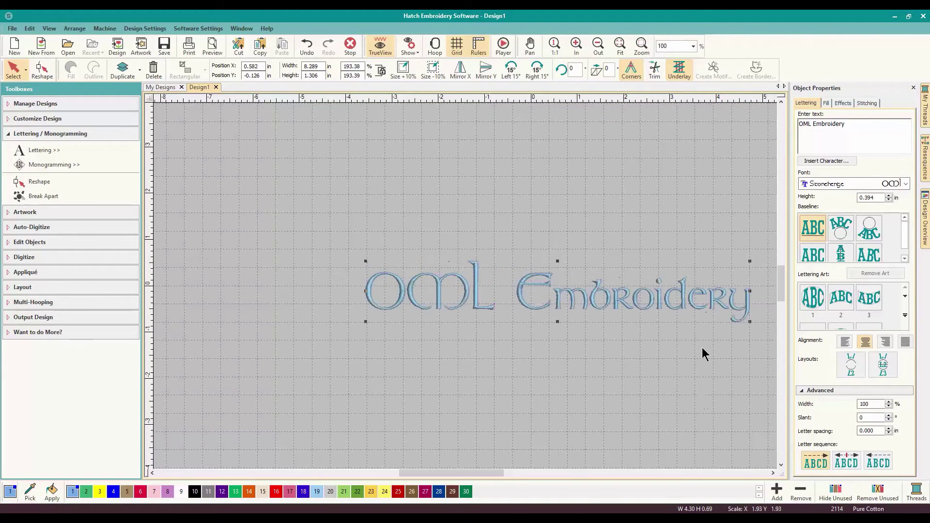
drag(616, 299, 529, 279)
click(538, 342)
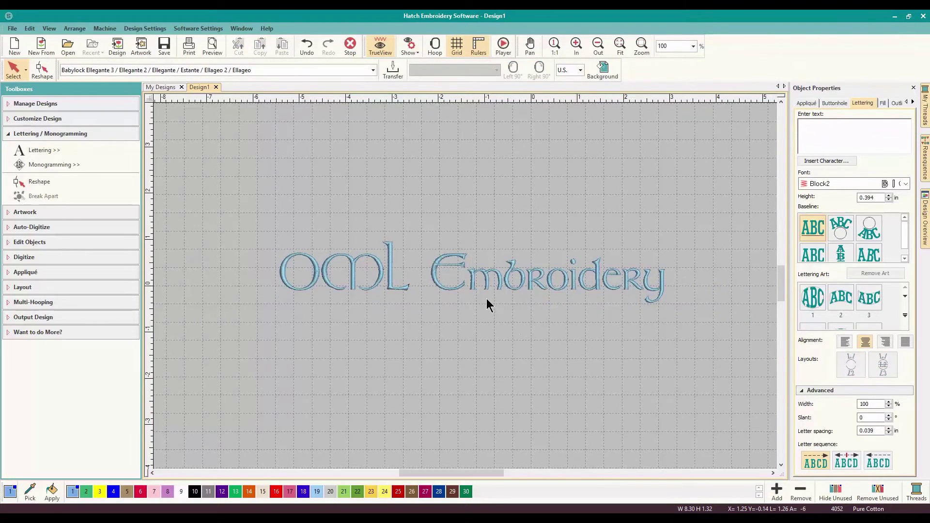
scroll(486, 299, up, 1)
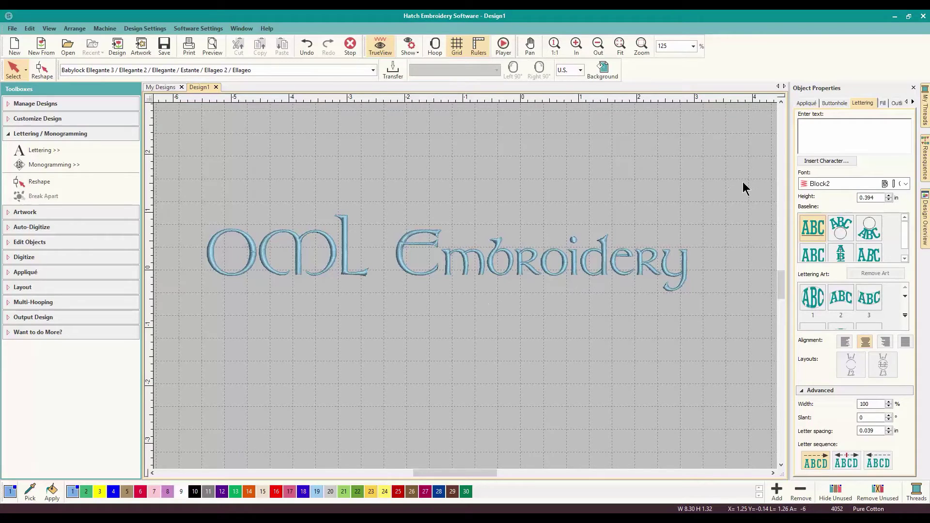
- Open Insert Character and drop down its font list
click(827, 161)
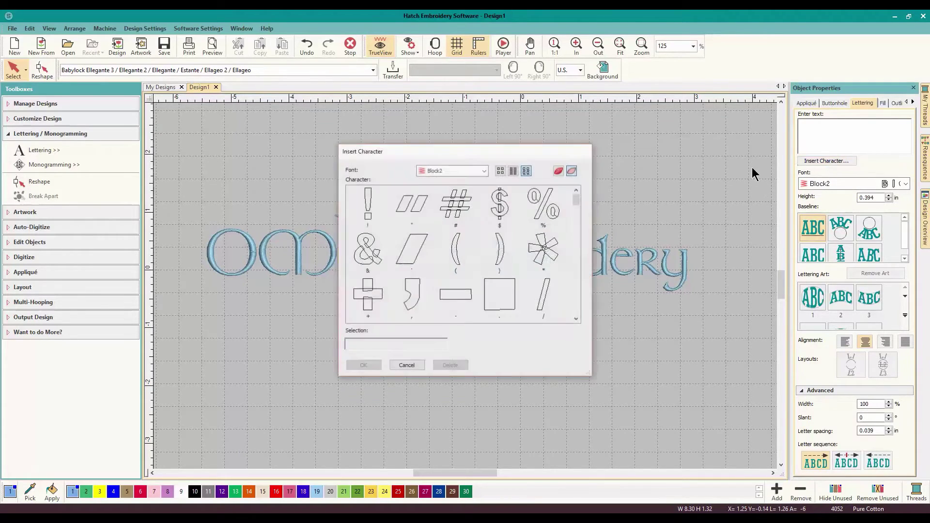
click(484, 170)
drag(484, 185, 485, 219)
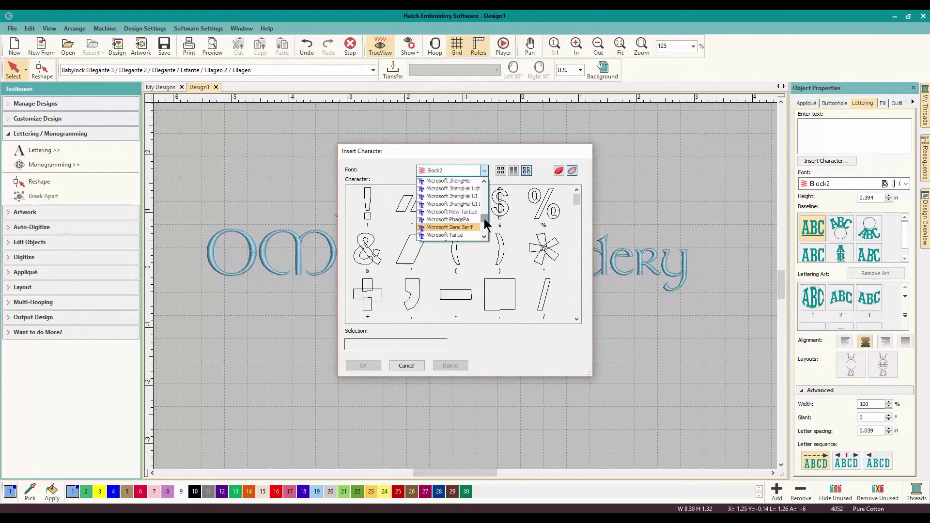
drag(484, 219, 485, 223)
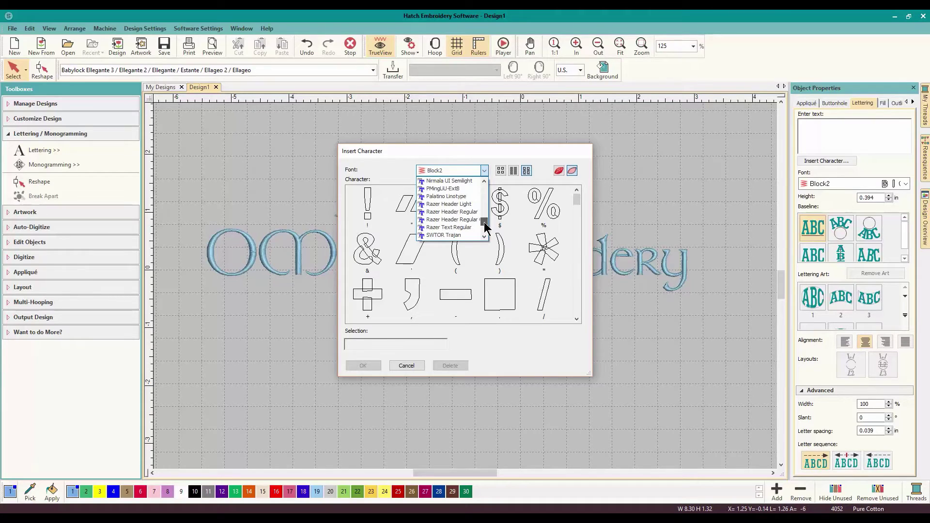
- Scroll to Stonehenge in the list and select it to display its characters
click(485, 236)
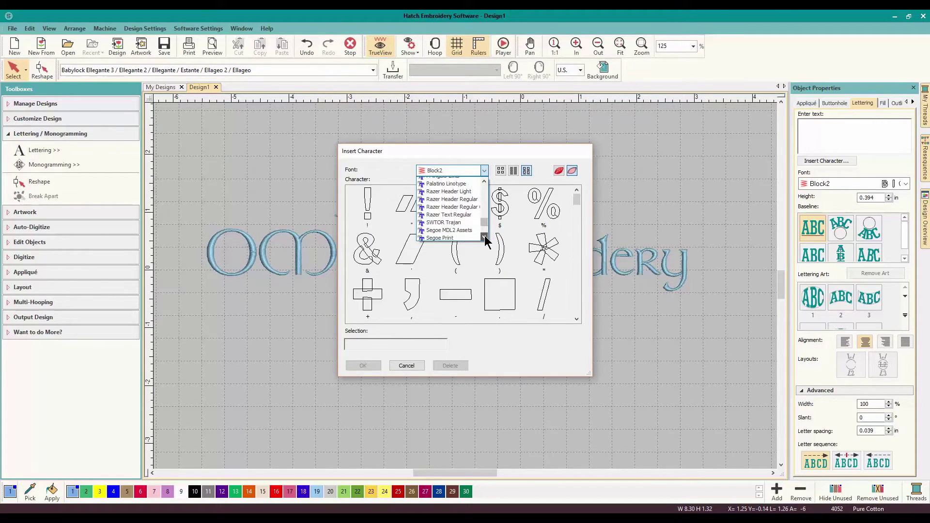
click(484, 236)
click(485, 237)
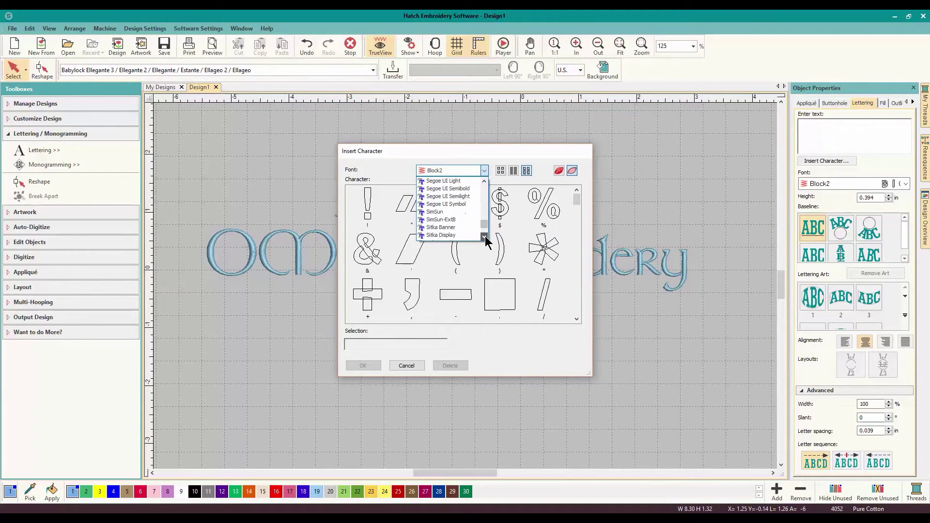
click(485, 236)
click(484, 237)
click(485, 236)
click(484, 236)
click(485, 236)
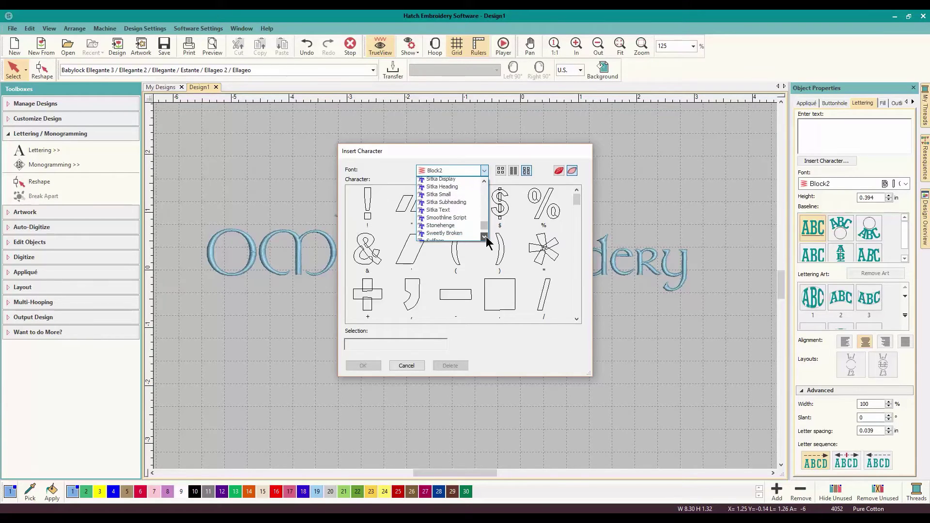
click(484, 236)
click(485, 236)
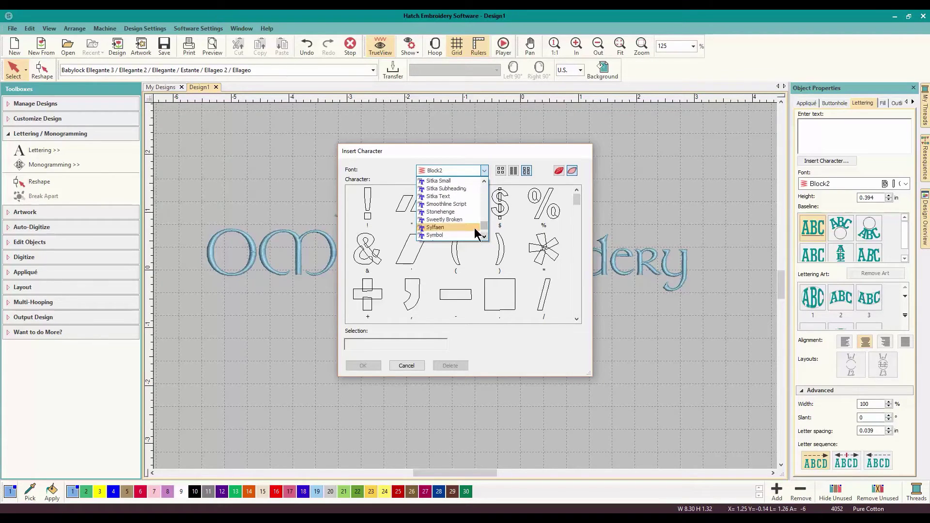
click(454, 211)
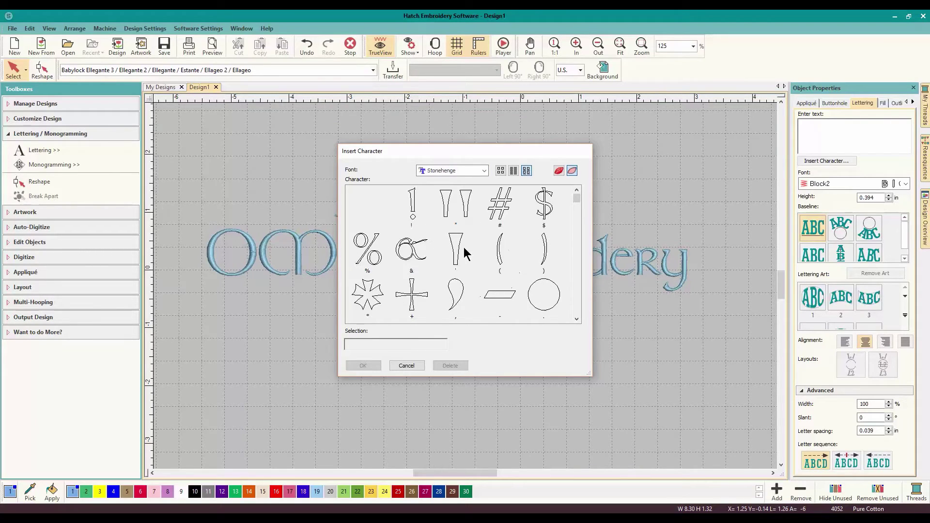
click(558, 171)
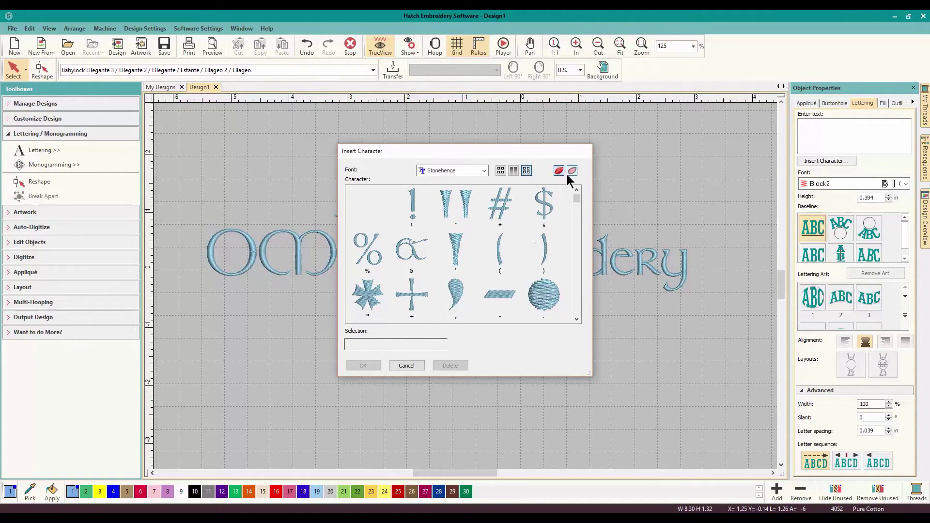
click(573, 172)
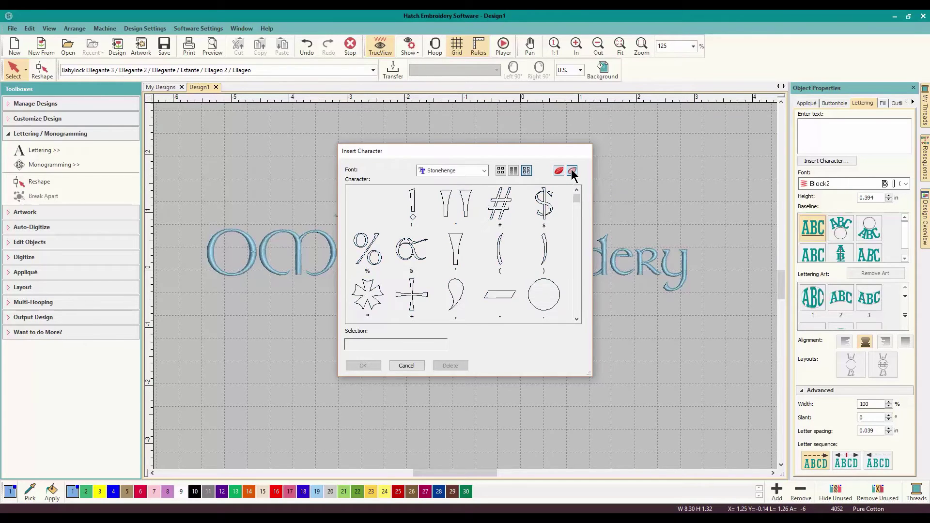
click(558, 171)
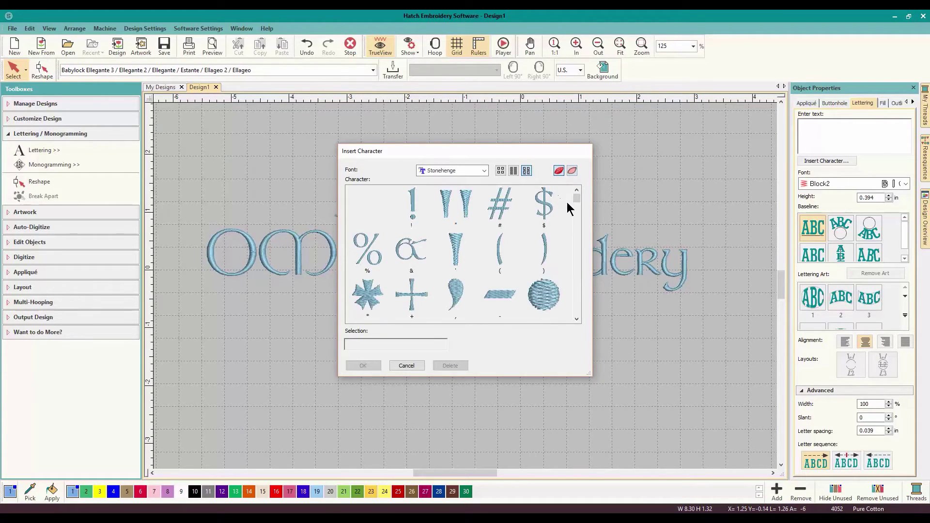
drag(579, 200, 575, 255)
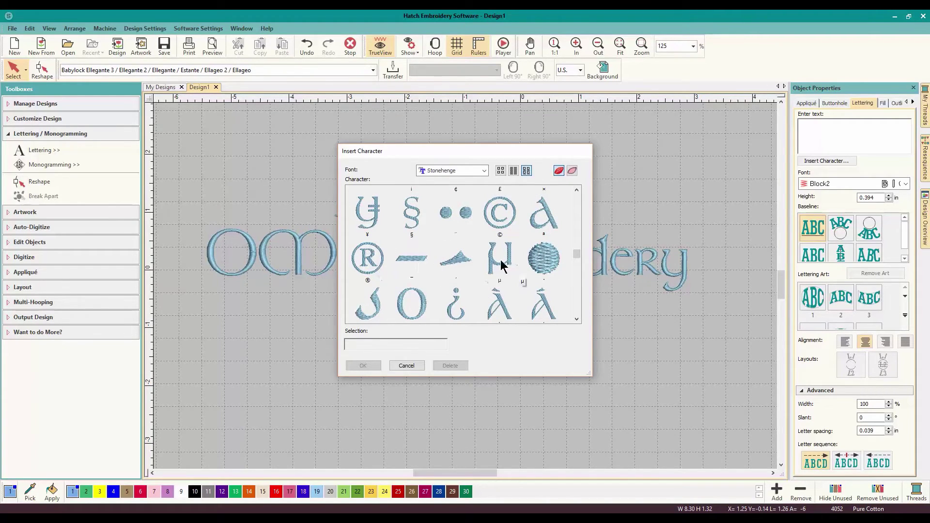
click(577, 319)
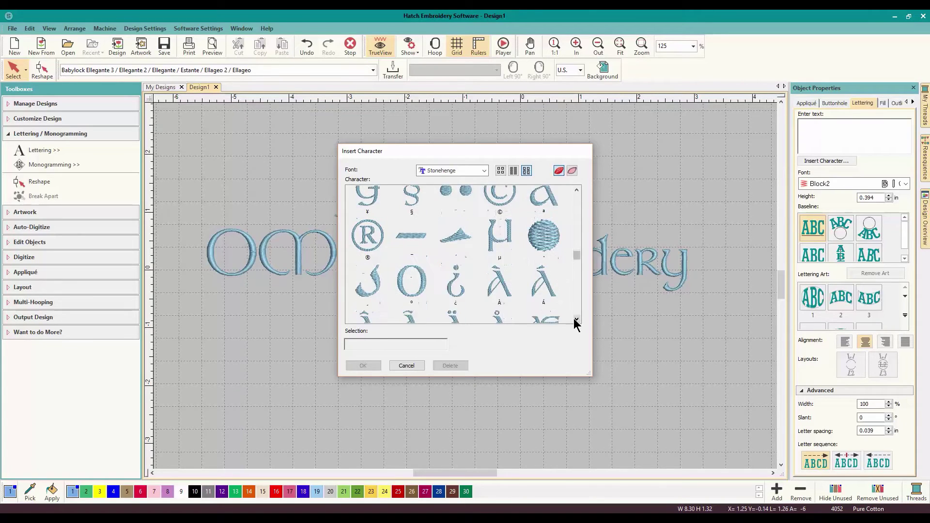
click(577, 319)
click(576, 319)
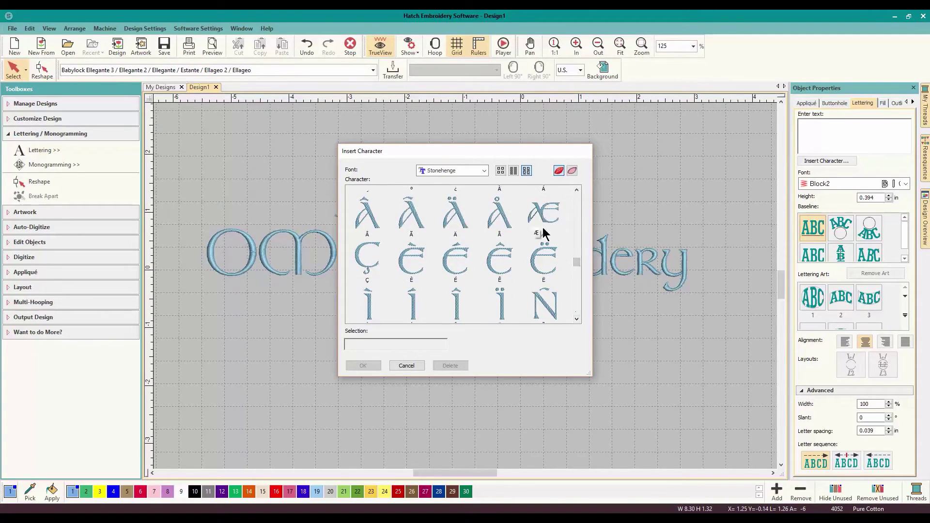
click(576, 319)
click(577, 319)
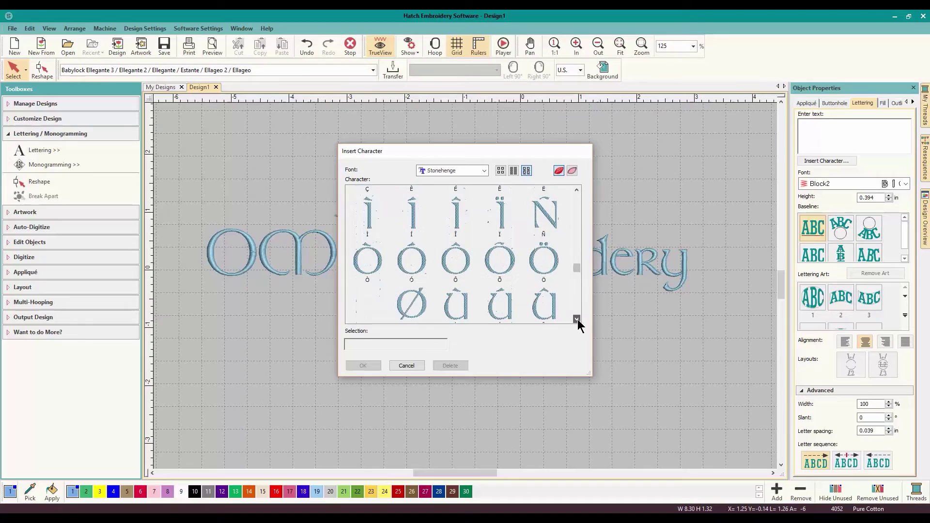
click(577, 319)
click(576, 319)
click(577, 320)
click(577, 320)
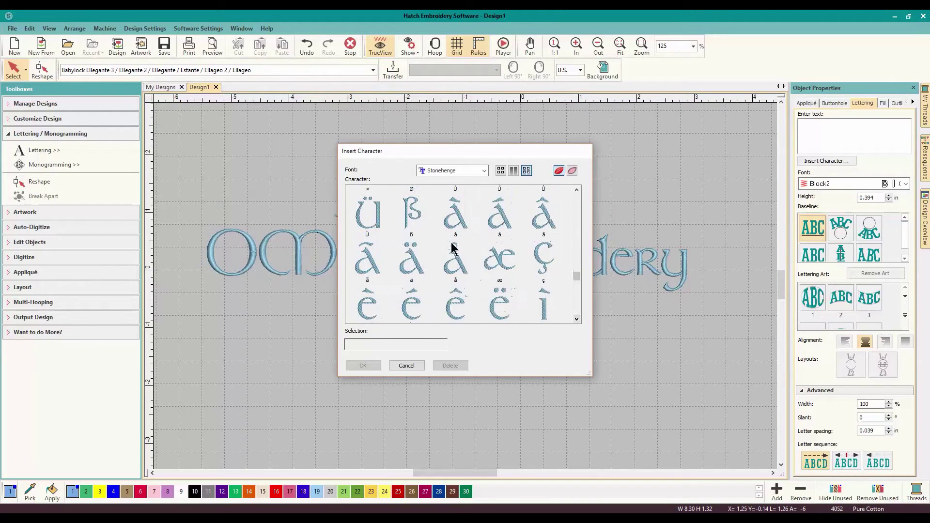
click(576, 319)
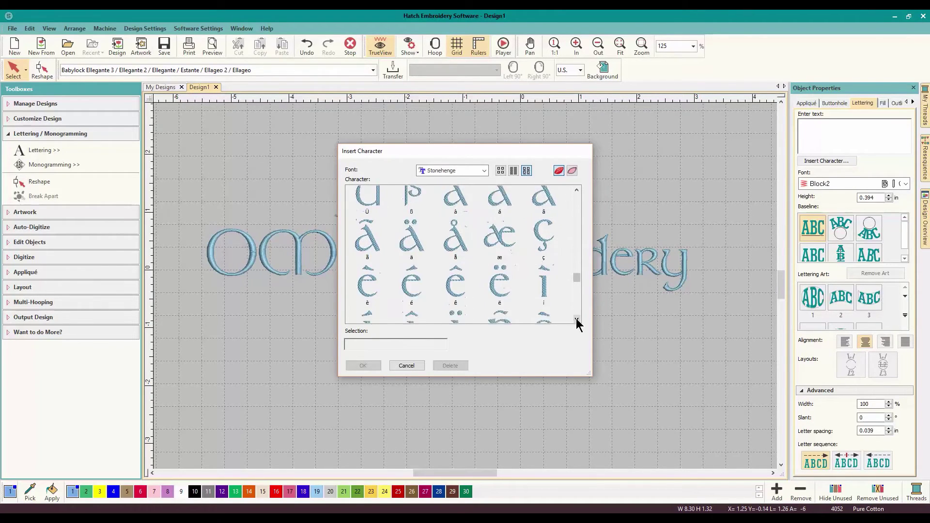
click(577, 319)
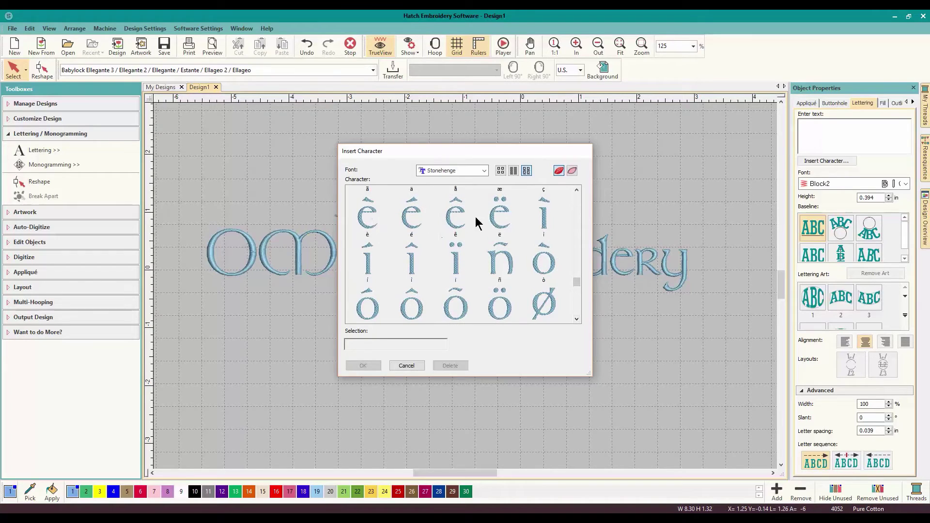
click(577, 320)
click(577, 319)
click(577, 319)
click(577, 319)
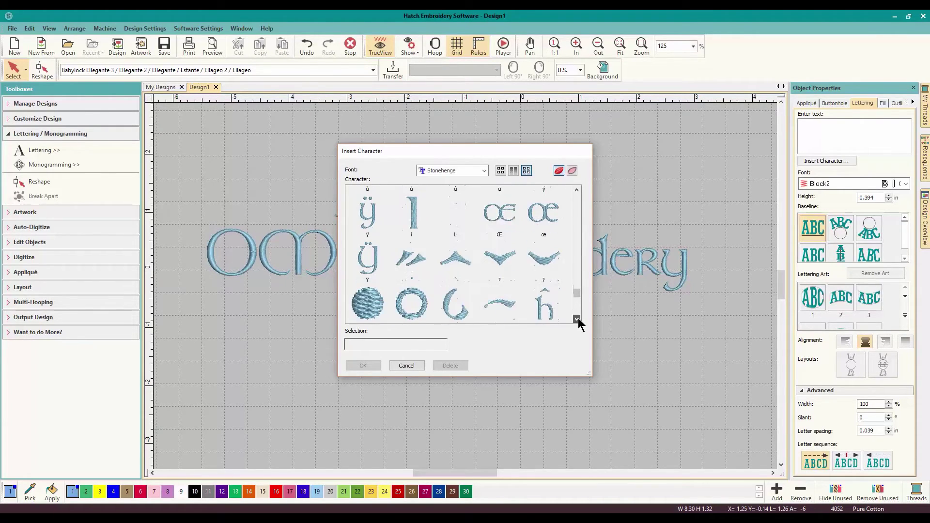
click(577, 318)
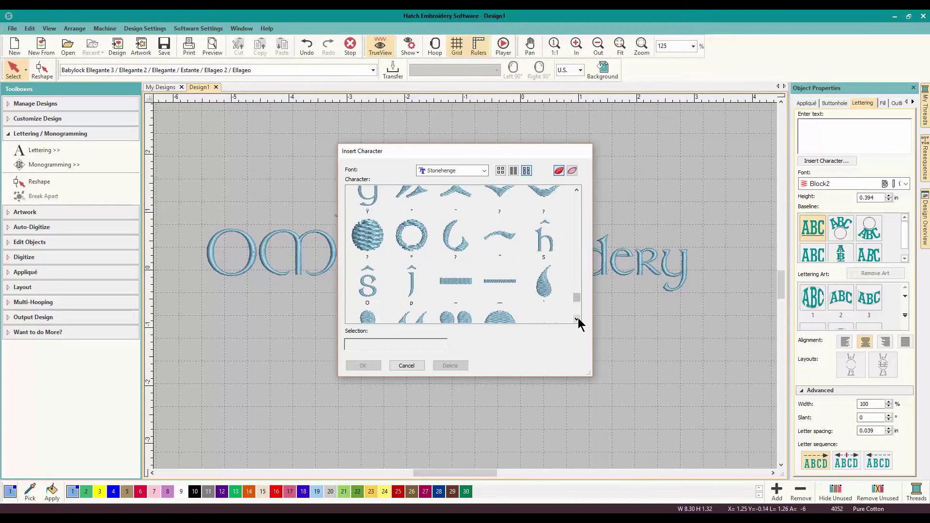
click(577, 320)
click(577, 319)
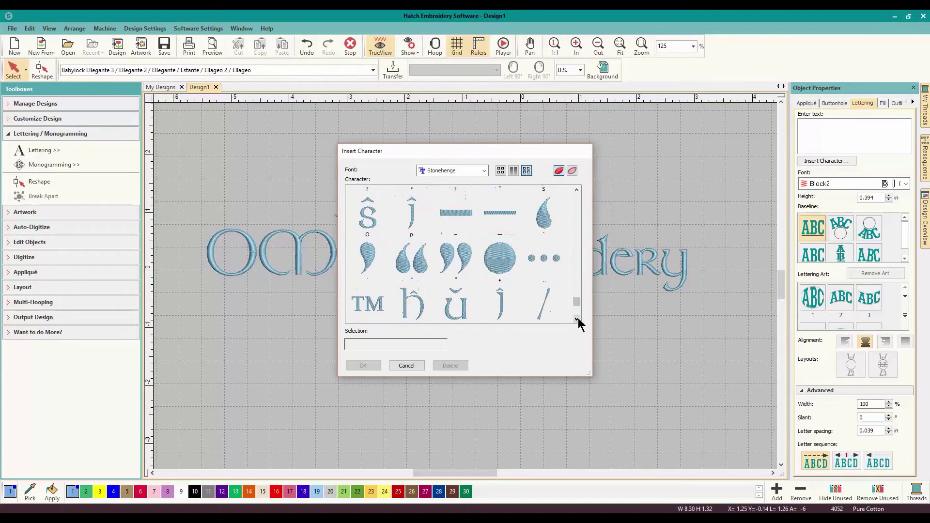
click(577, 320)
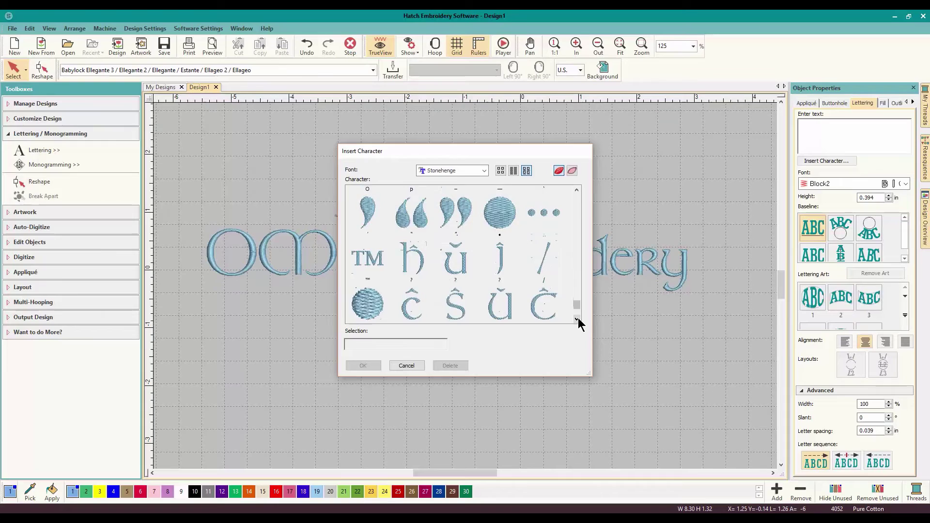
click(577, 319)
click(577, 319)
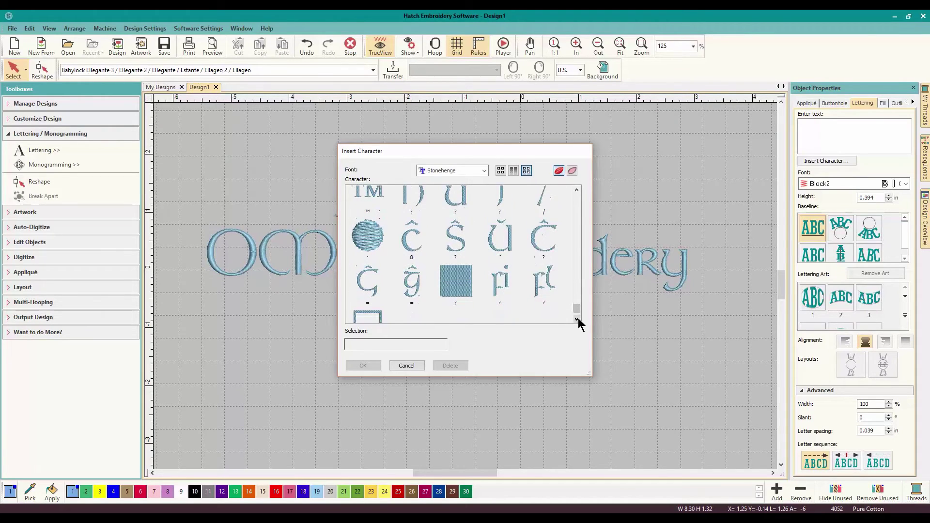
click(577, 320)
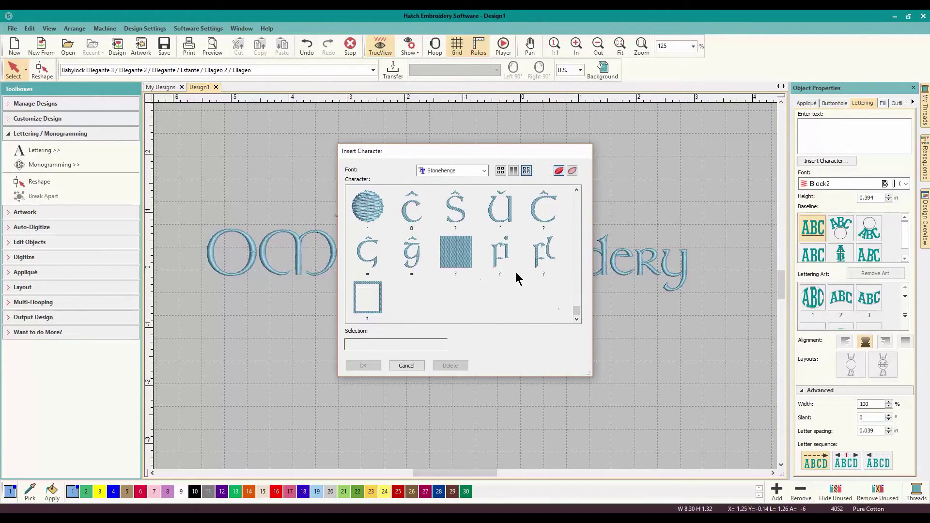
click(577, 189)
click(577, 189)
click(578, 189)
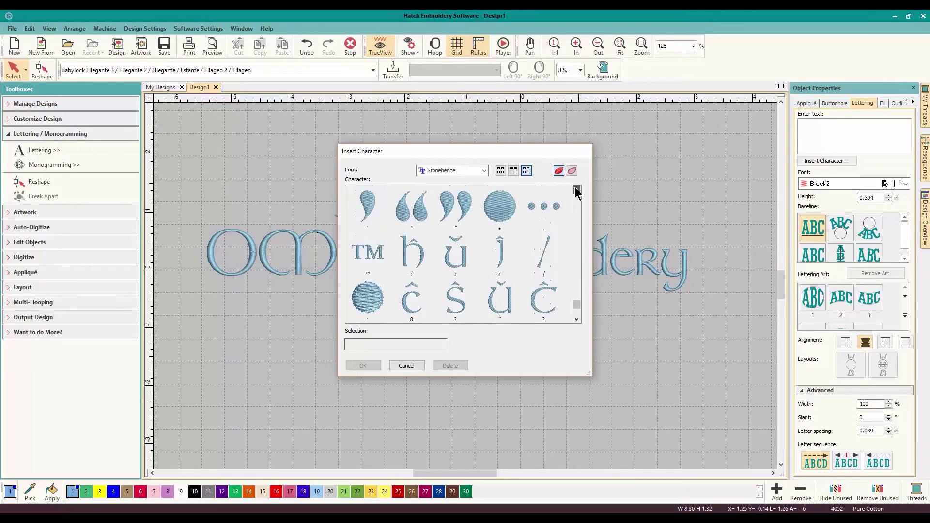
click(577, 189)
click(577, 190)
click(577, 190)
click(577, 190)
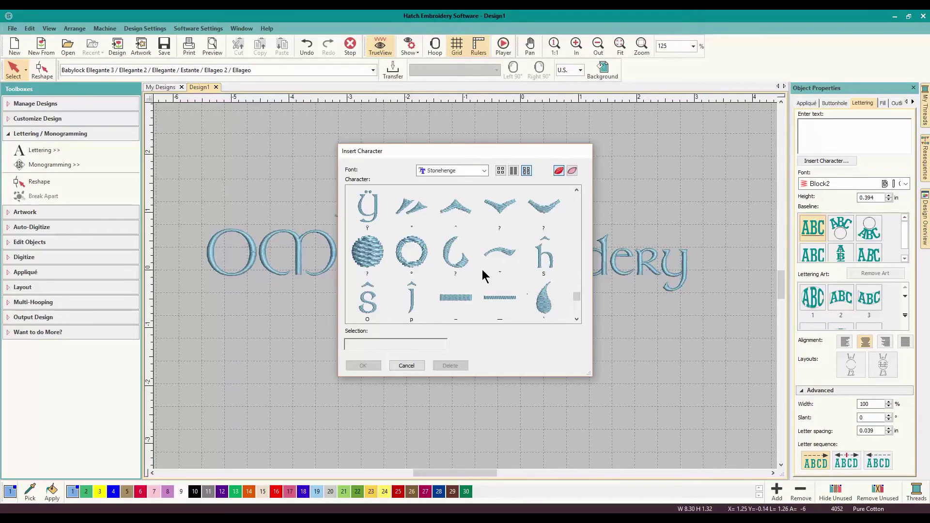
- Pick the Stonehenge closing-quote and TM glyphs and insert them as new lettering
click(576, 319)
click(576, 319)
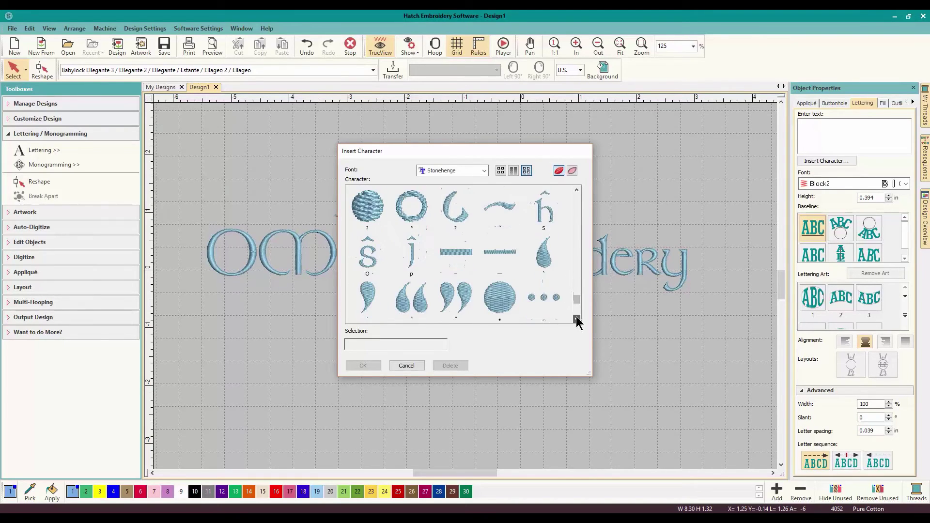
click(577, 319)
click(577, 319)
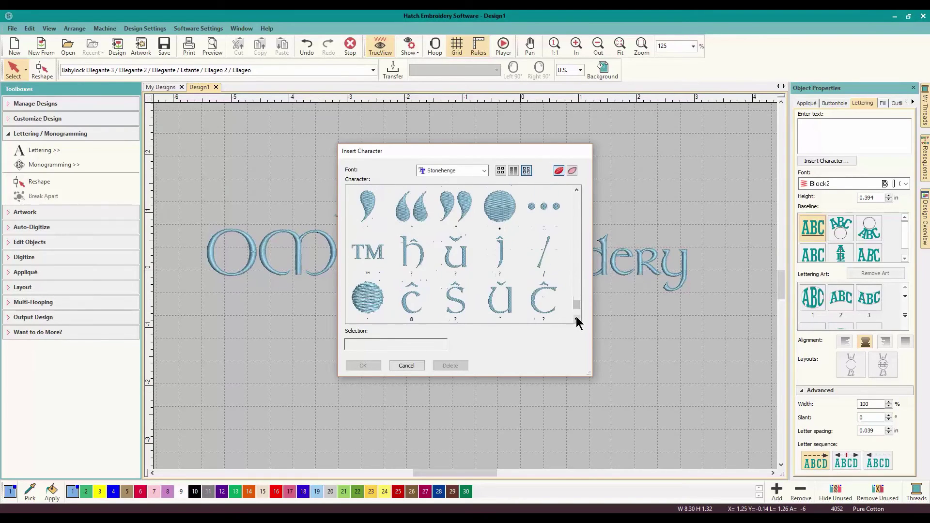
click(462, 206)
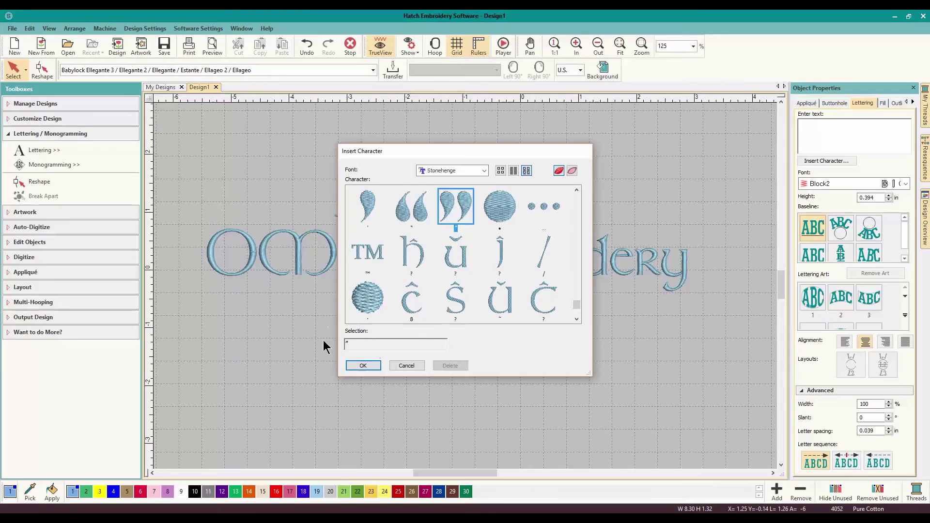
click(373, 262)
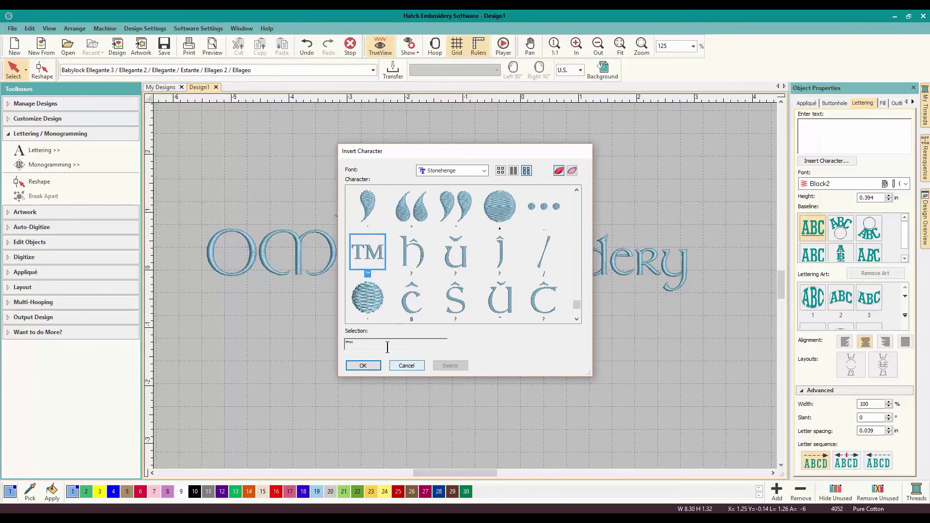
click(371, 366)
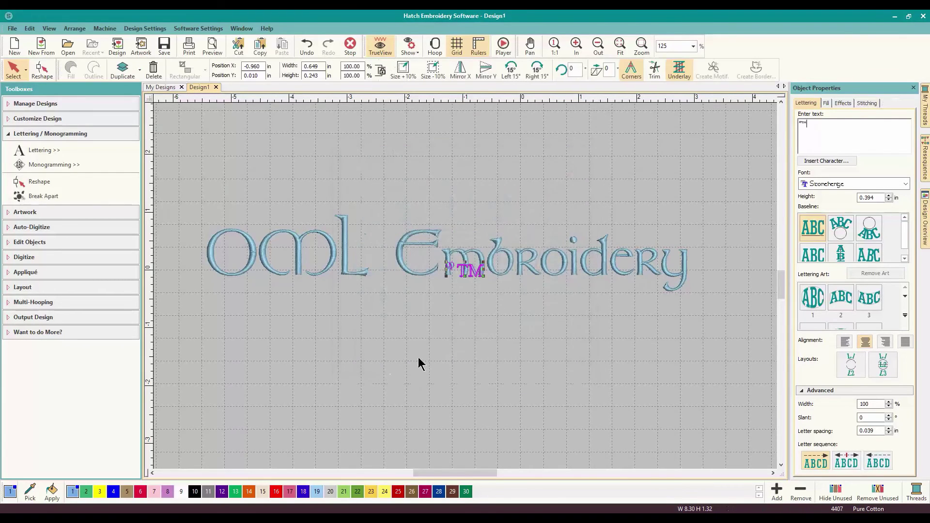
- Scale the quote-and-TM lettering to about 329% and position it below 'Embroidery'
click(826, 144)
drag(483, 262, 570, 231)
drag(491, 241, 495, 320)
click(591, 354)
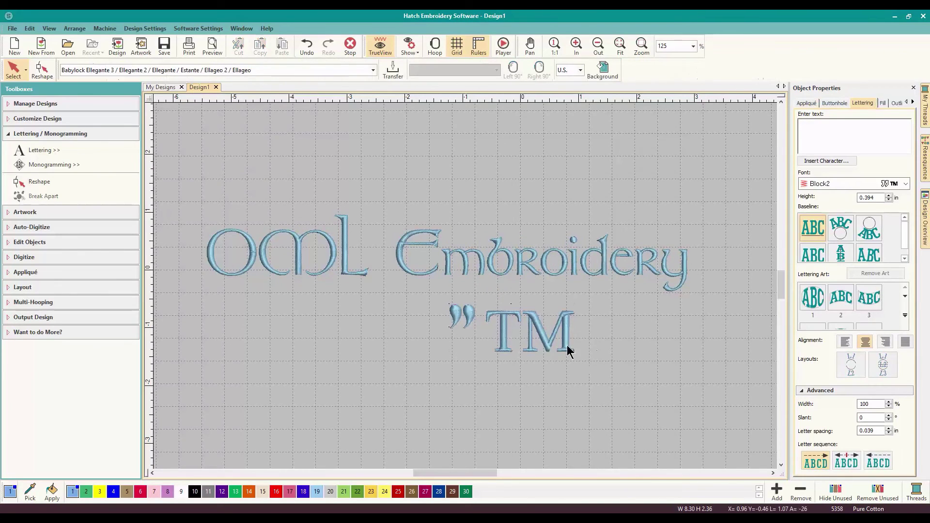
click(499, 342)
click(377, 344)
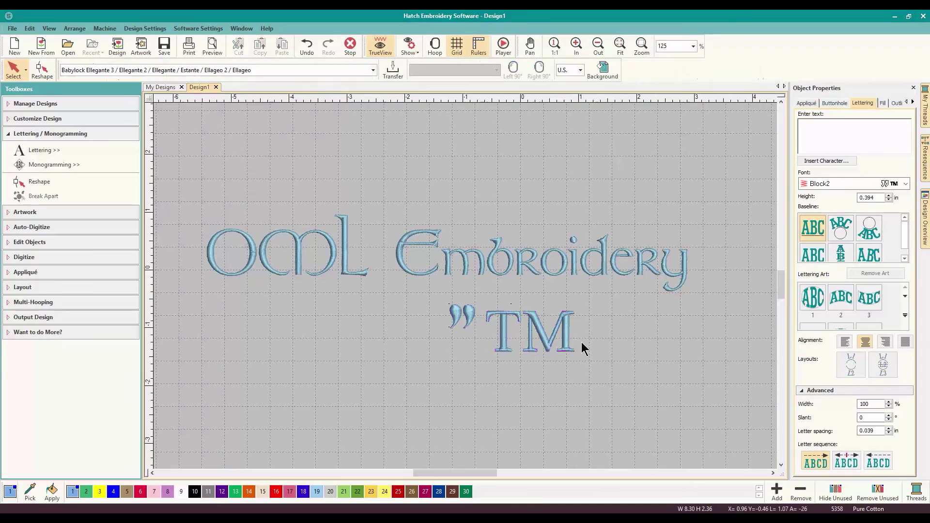